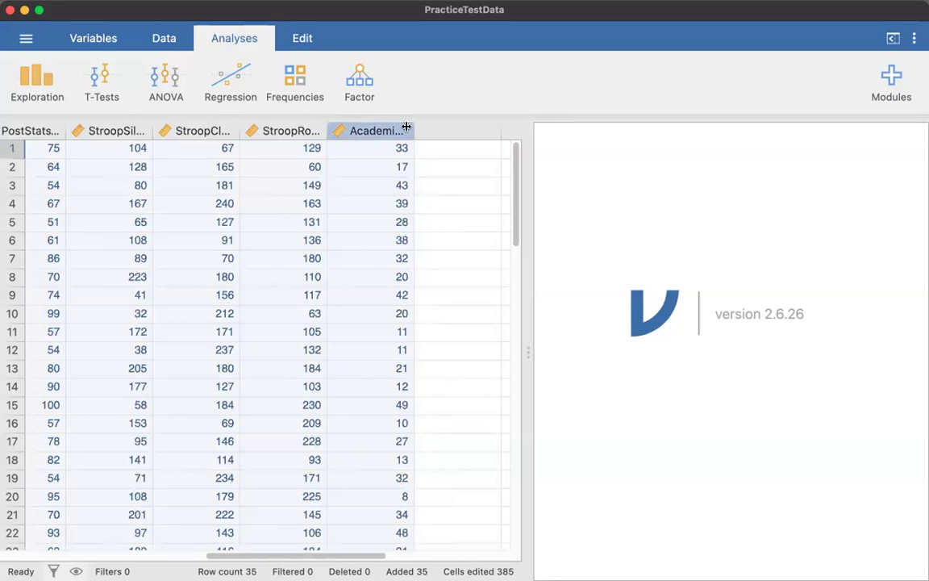
Widen the AcademicSE column in the data sheet so that its full name fits in the header.
{"action": "scroll", "coordinate": [468, 129], "scroll_direction": "left", "scroll_amount": 5}
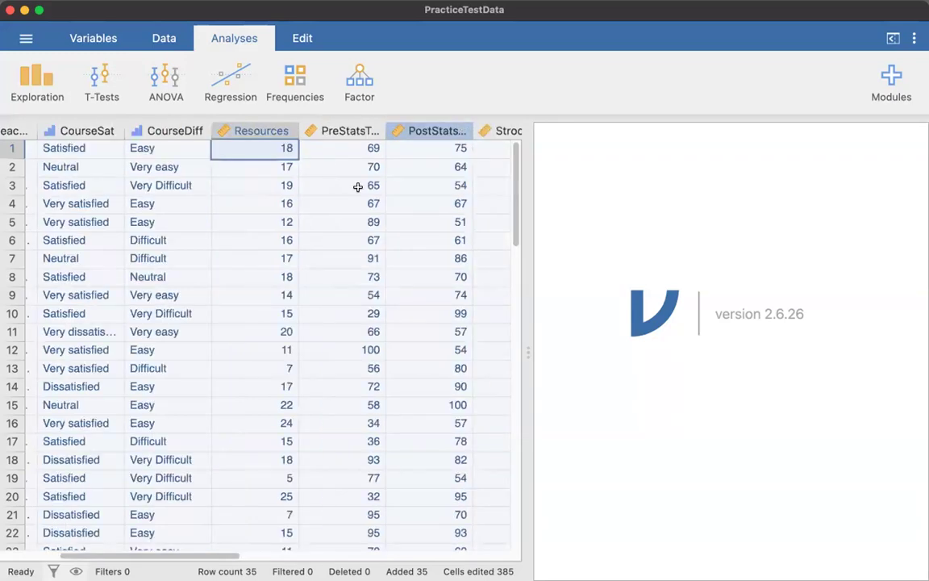
{"action": "scroll", "coordinate": [357, 186], "scroll_direction": "right", "scroll_amount": 5}
{"action": "left_click", "coordinate": [377, 131]}
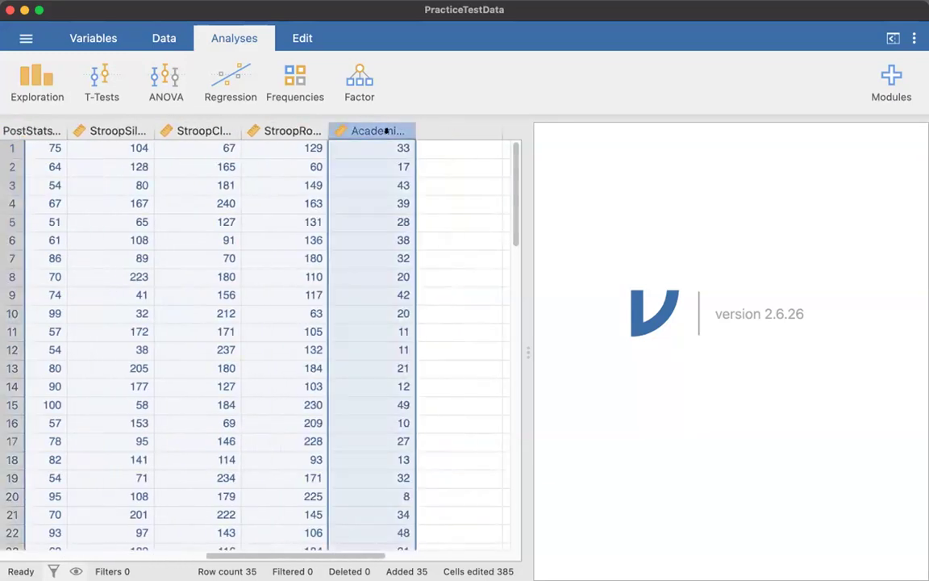
{"action": "left_click_drag", "start_coordinate": [412, 130], "coordinate": [419, 129]}
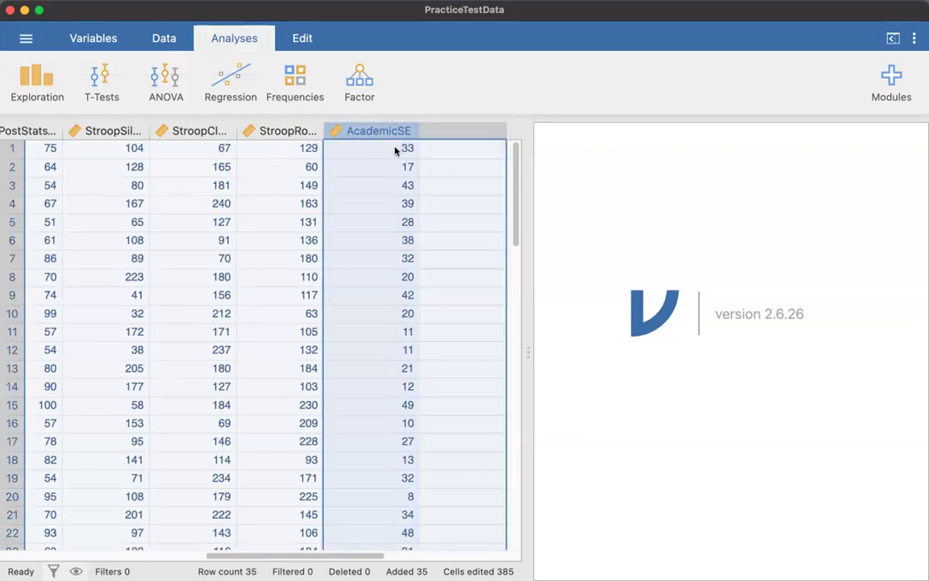
{"action": "left_click", "coordinate": [394, 148]}
{"action": "left_click", "coordinate": [388, 187]}
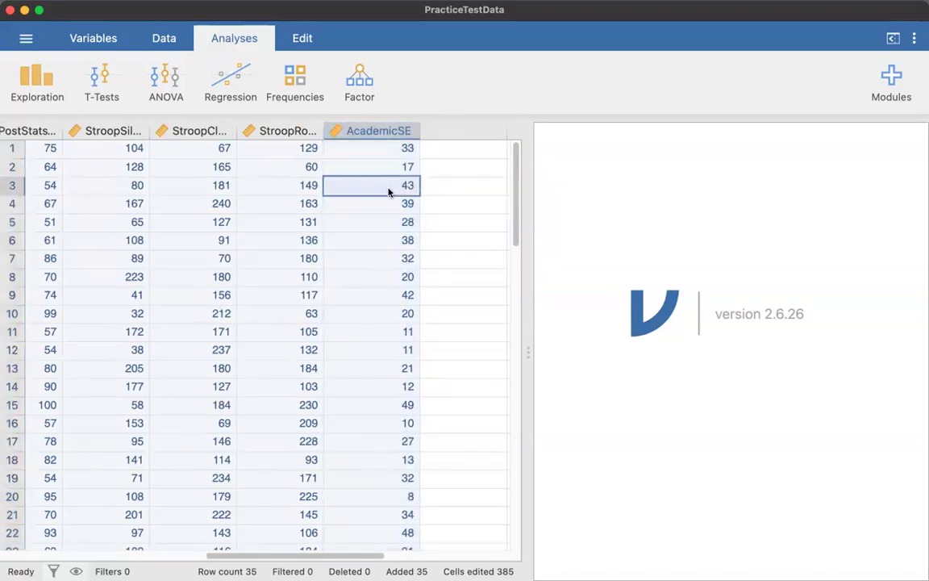
{"action": "scroll", "coordinate": [386, 186], "scroll_direction": "left", "scroll_amount": 2}
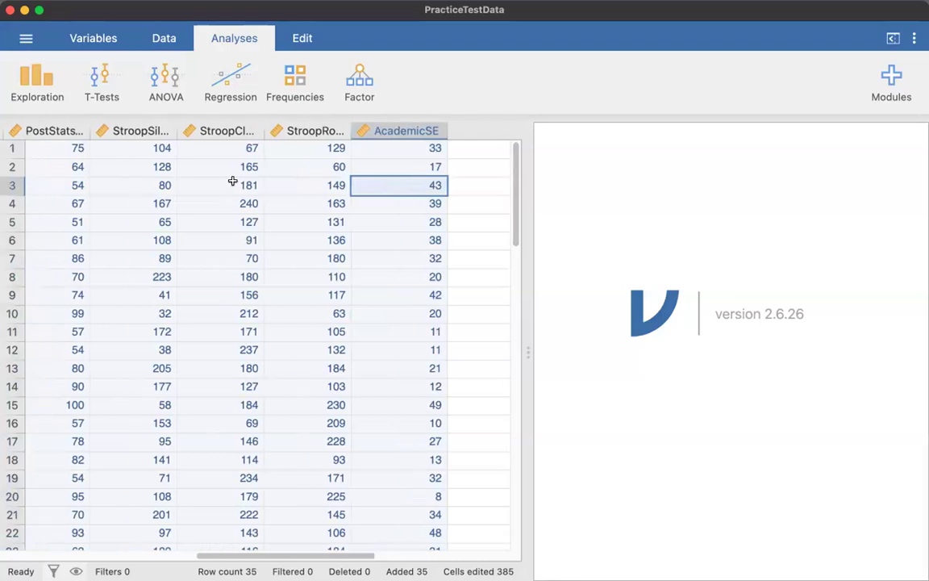
Create a Correlation Matrix analysis with Resources and AcademicSE as its variables.
{"action": "left_click", "coordinate": [238, 81]}
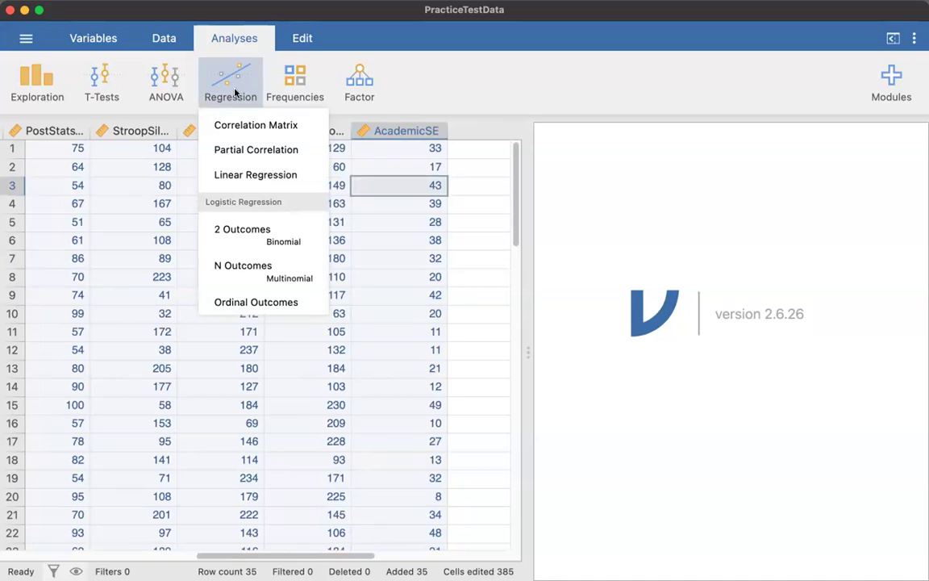
{"action": "left_click", "coordinate": [255, 127]}
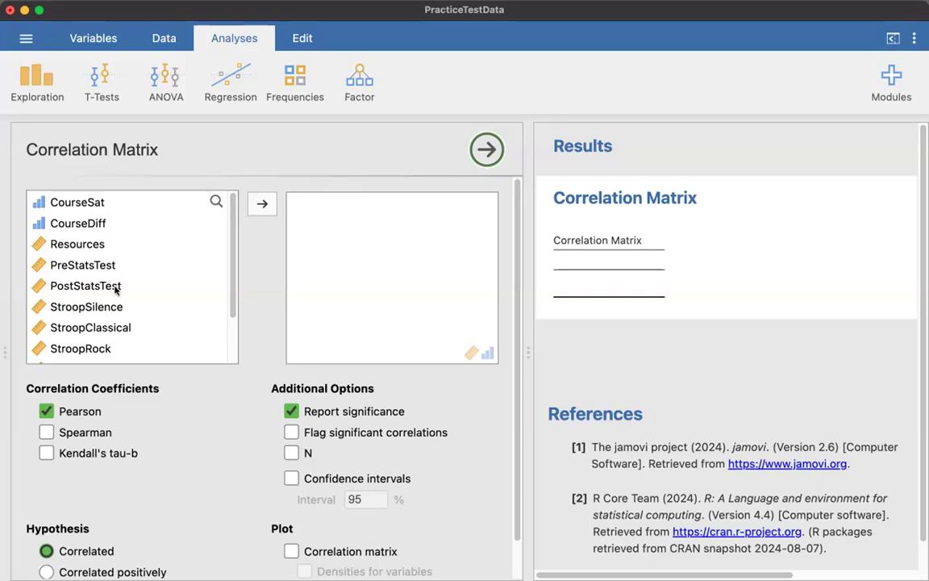
{"action": "scroll", "coordinate": [201, 376], "scroll_direction": "down", "scroll_amount": 2}
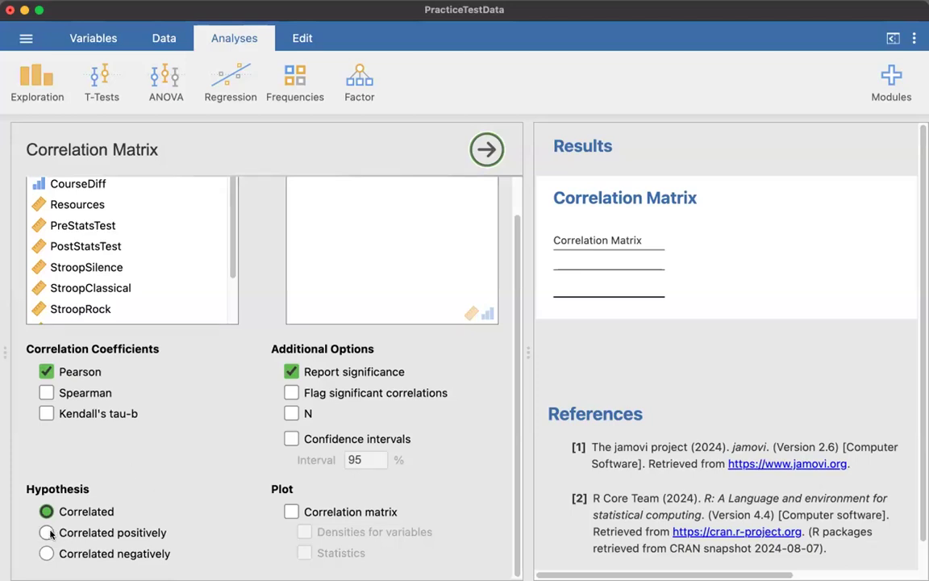
{"action": "scroll", "coordinate": [145, 280], "scroll_direction": "up", "scroll_amount": 2}
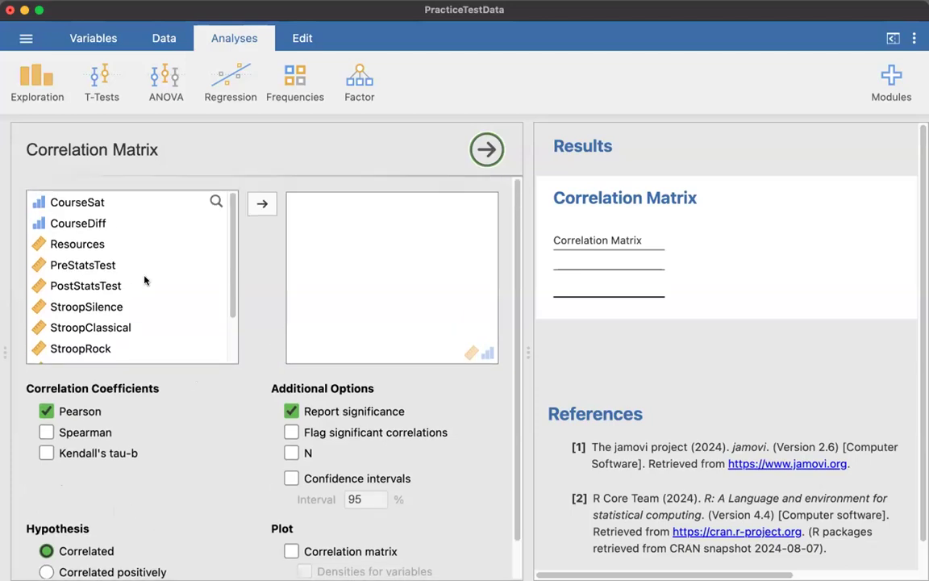
{"action": "left_click", "coordinate": [87, 244]}
{"action": "left_click", "coordinate": [263, 205]}
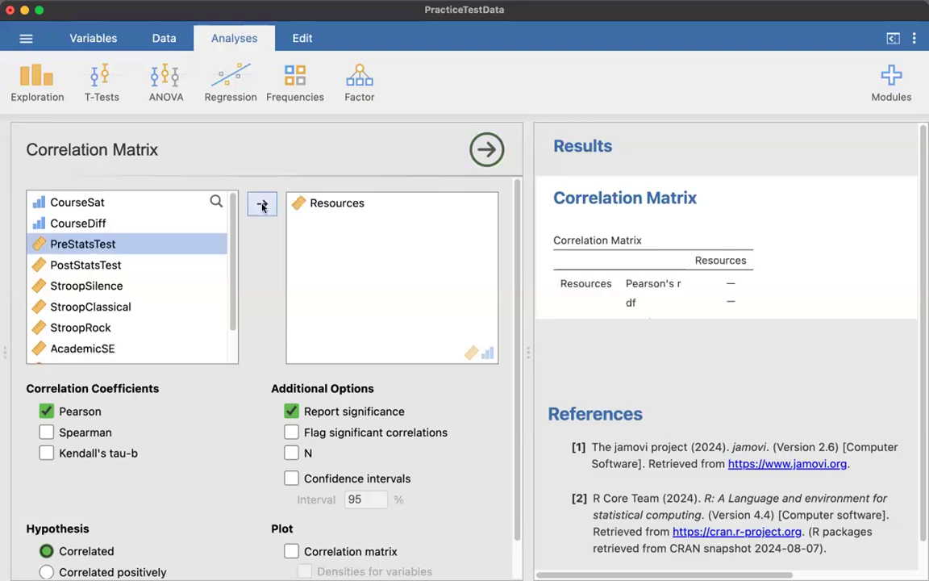
{"action": "scroll", "coordinate": [148, 234], "scroll_direction": "down", "scroll_amount": 2}
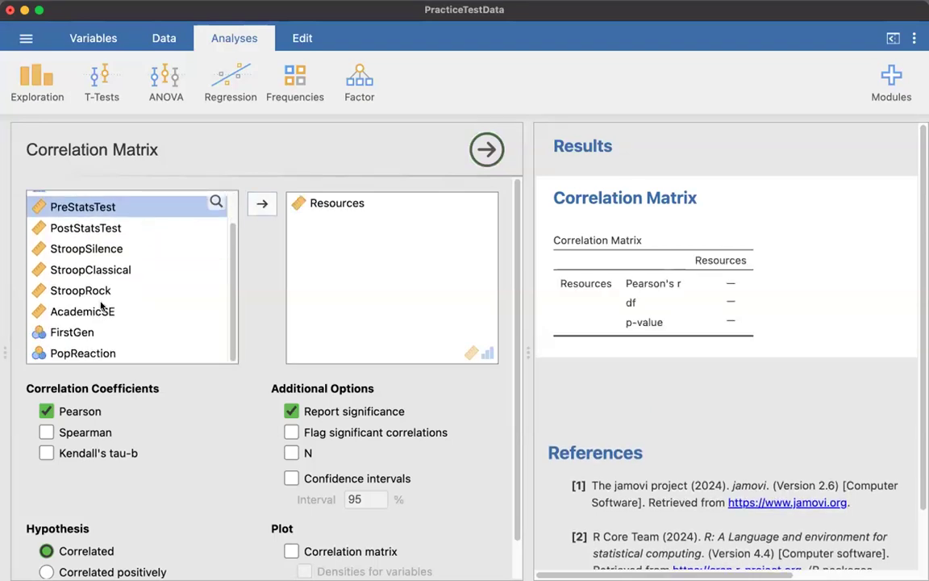
{"action": "left_click", "coordinate": [74, 311]}
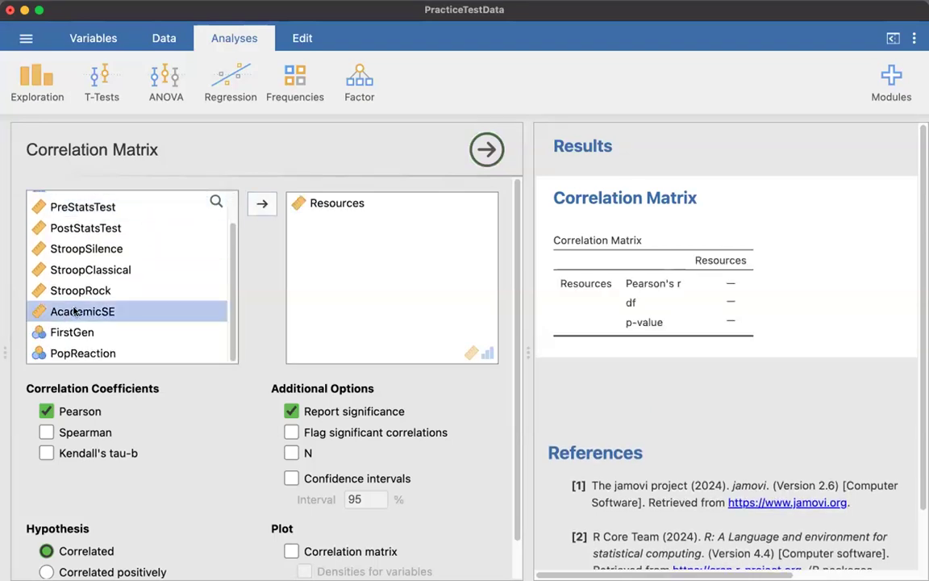
{"action": "left_click", "coordinate": [260, 206]}
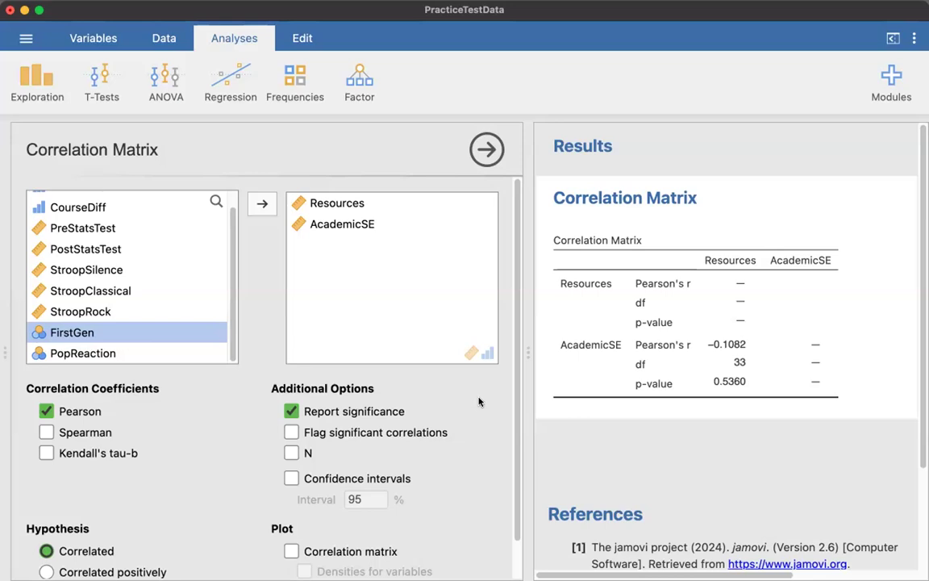
Set the hypothesis to Correlated positively and add PostStatsTest to the correlation matrix variables.
{"action": "scroll", "coordinate": [478, 401], "scroll_direction": "down", "scroll_amount": 2}
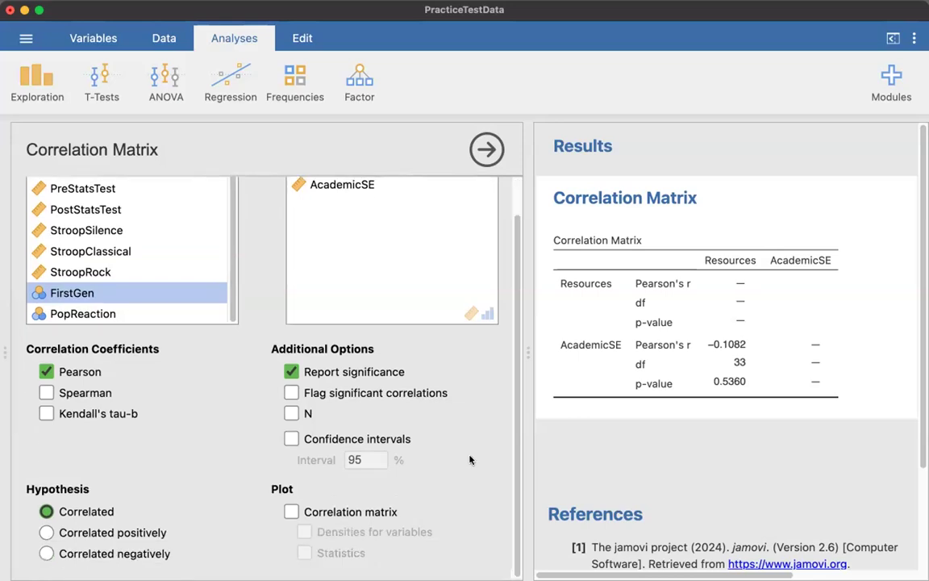
{"action": "left_click", "coordinate": [47, 534]}
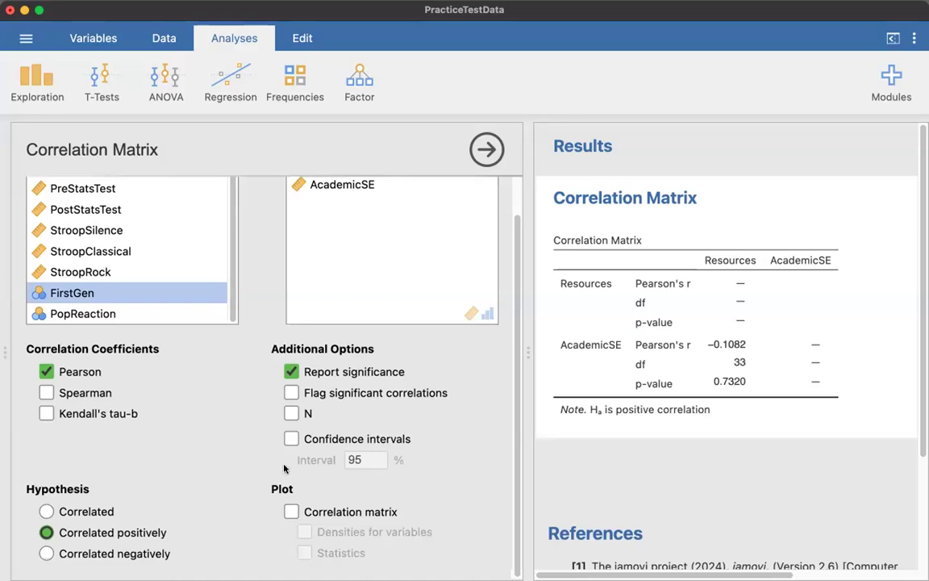
{"action": "scroll", "coordinate": [62, 367], "scroll_direction": "up", "scroll_amount": 2}
{"action": "scroll", "coordinate": [62, 355], "scroll_direction": "down", "scroll_amount": 1}
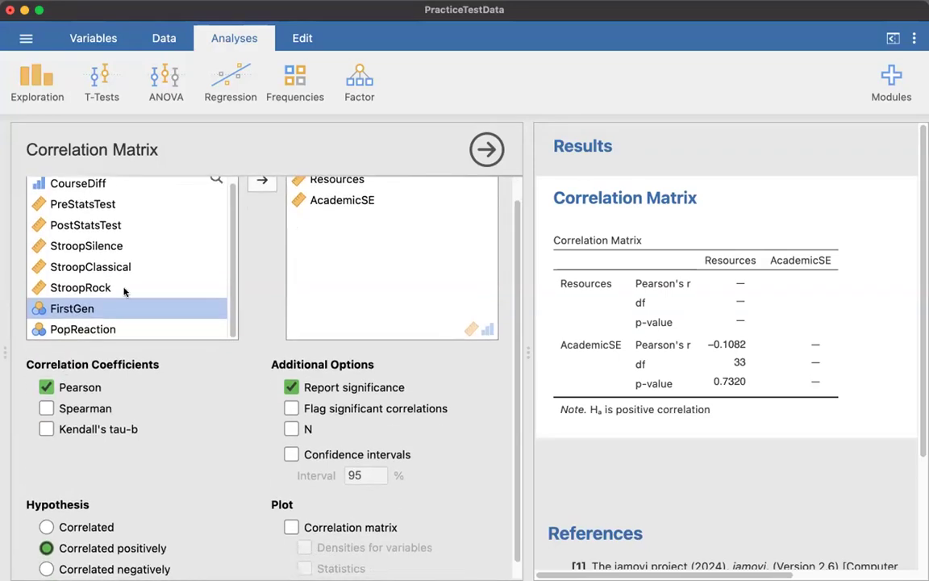
{"action": "left_click", "coordinate": [101, 226]}
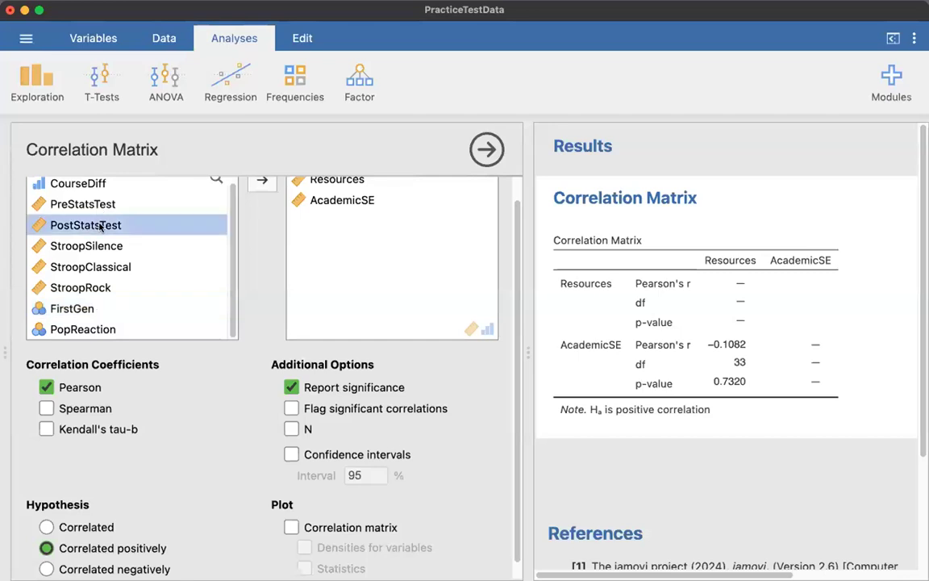
{"action": "left_click", "coordinate": [262, 185]}
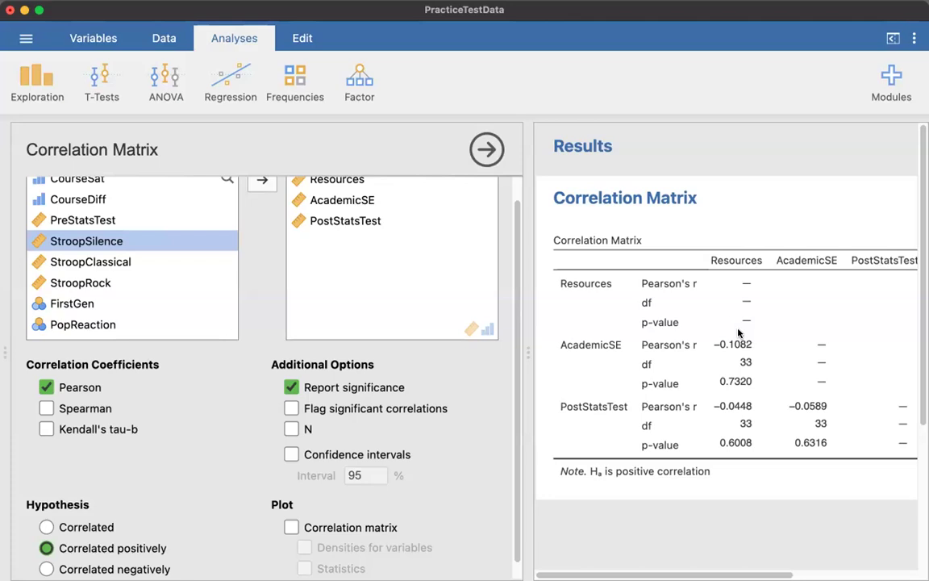
{"action": "mouse_move", "coordinate": [736, 278]}
{"action": "left_mouse_down"}
{"action": "mouse_move", "coordinate": [737, 328]}
{"action": "mouse_move", "coordinate": [725, 326]}
{"action": "mouse_move", "coordinate": [753, 326]}
{"action": "left_mouse_up"}
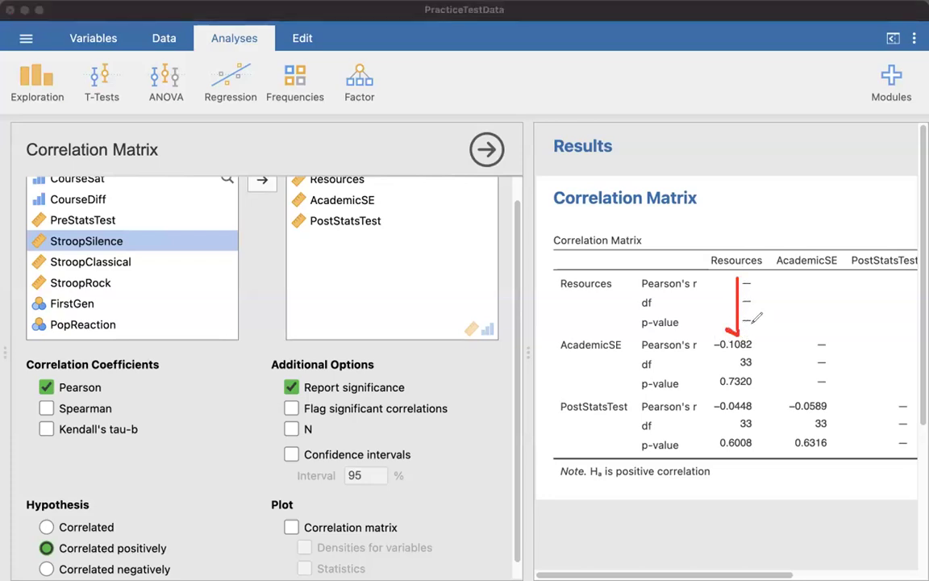
{"action": "mouse_move", "coordinate": [593, 364]}
{"action": "left_mouse_down"}
{"action": "mouse_move", "coordinate": [705, 360]}
{"action": "mouse_move", "coordinate": [698, 379]}
{"action": "left_mouse_up"}
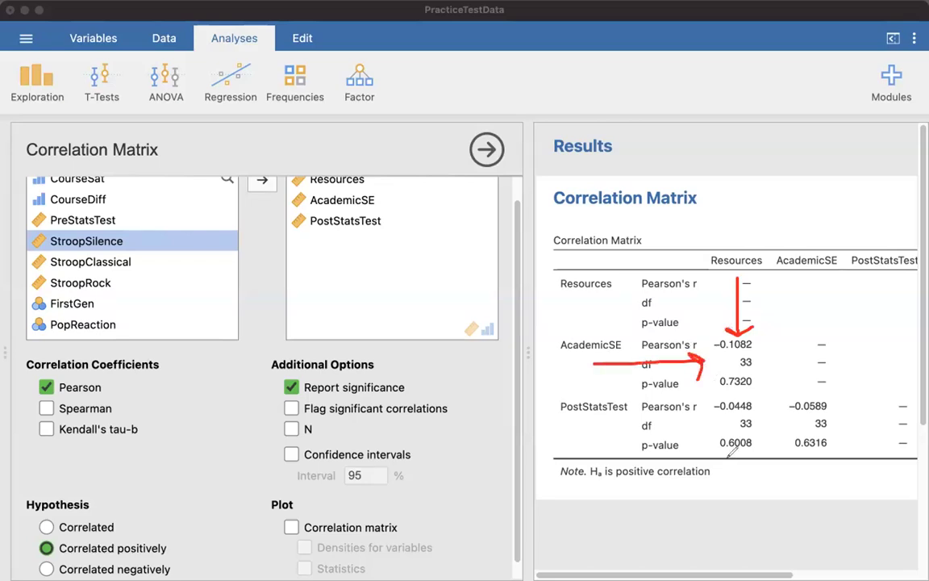
{"action": "mouse_move", "coordinate": [757, 329]}
{"action": "left_mouse_down"}
{"action": "mouse_move", "coordinate": [715, 343]}
{"action": "mouse_move", "coordinate": [710, 367]}
{"action": "mouse_move", "coordinate": [721, 381]}
{"action": "mouse_move", "coordinate": [772, 335]}
{"action": "left_mouse_up"}
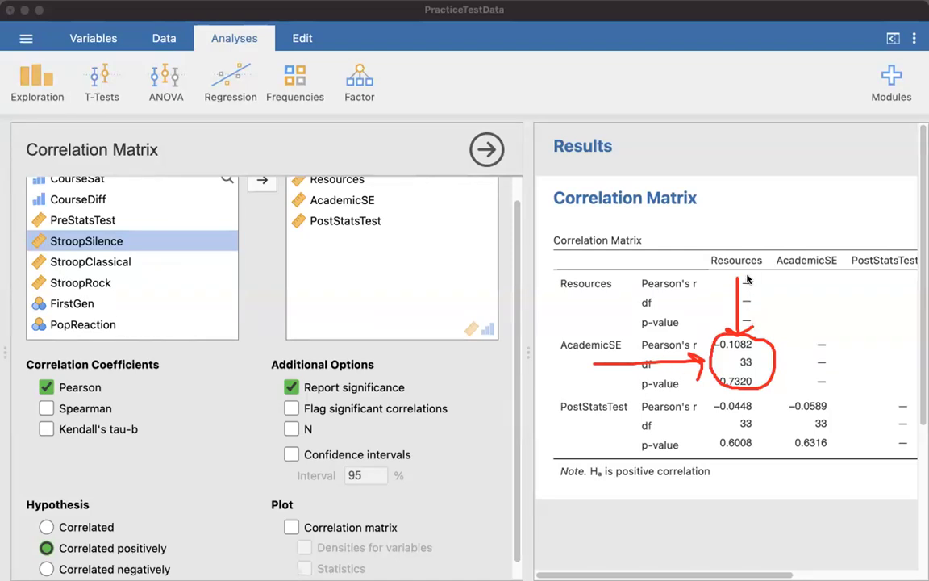
{"action": "left_click_drag", "start_coordinate": [748, 279], "coordinate": [753, 395]}
{"action": "left_click_drag", "start_coordinate": [589, 422], "coordinate": [702, 420]}
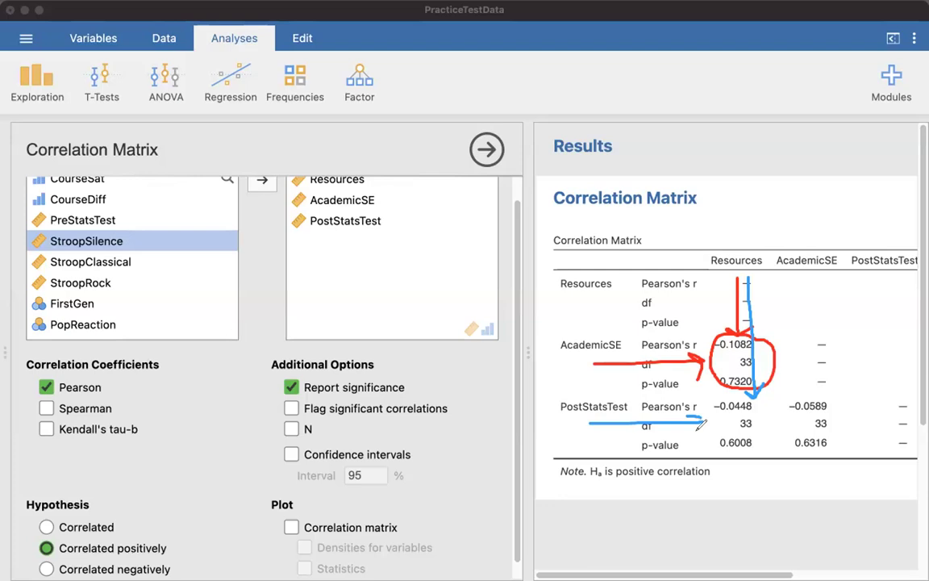
{"action": "mouse_move", "coordinate": [759, 387]}
{"action": "left_mouse_down"}
{"action": "mouse_move", "coordinate": [726, 397]}
{"action": "mouse_move", "coordinate": [718, 432]}
{"action": "mouse_move", "coordinate": [779, 440]}
{"action": "mouse_move", "coordinate": [763, 385]}
{"action": "left_mouse_up"}
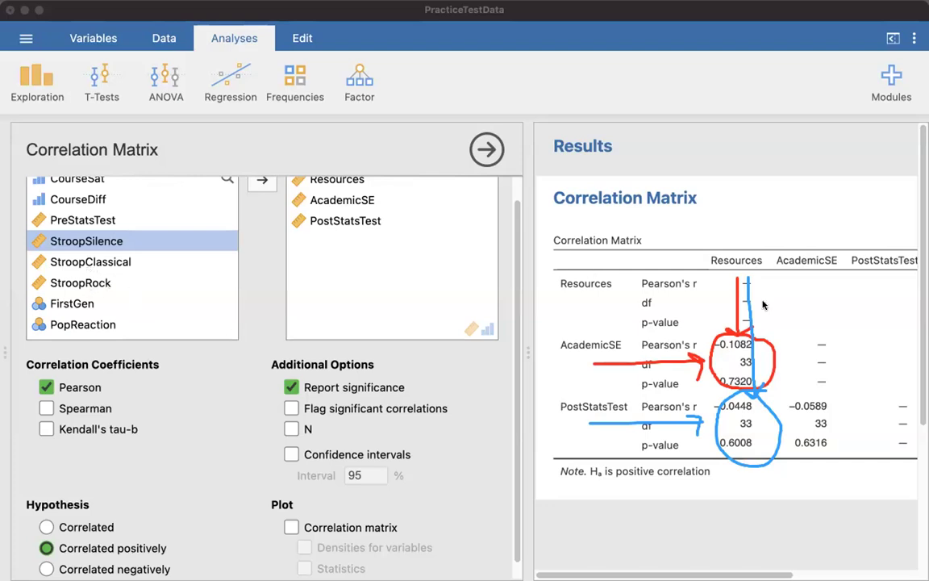
{"action": "mouse_move", "coordinate": [809, 269]}
{"action": "left_mouse_down"}
{"action": "mouse_move", "coordinate": [811, 378]}
{"action": "mouse_move", "coordinate": [815, 391]}
{"action": "mouse_move", "coordinate": [825, 383]}
{"action": "left_mouse_up"}
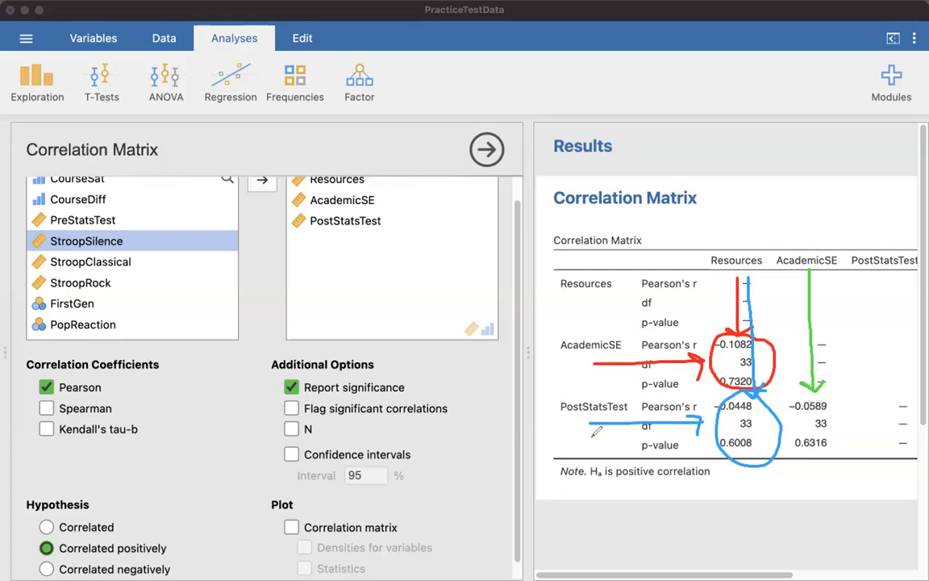
{"action": "mouse_move", "coordinate": [586, 435]}
{"action": "left_mouse_down"}
{"action": "mouse_move", "coordinate": [788, 428]}
{"action": "mouse_move", "coordinate": [790, 443]}
{"action": "left_mouse_up"}
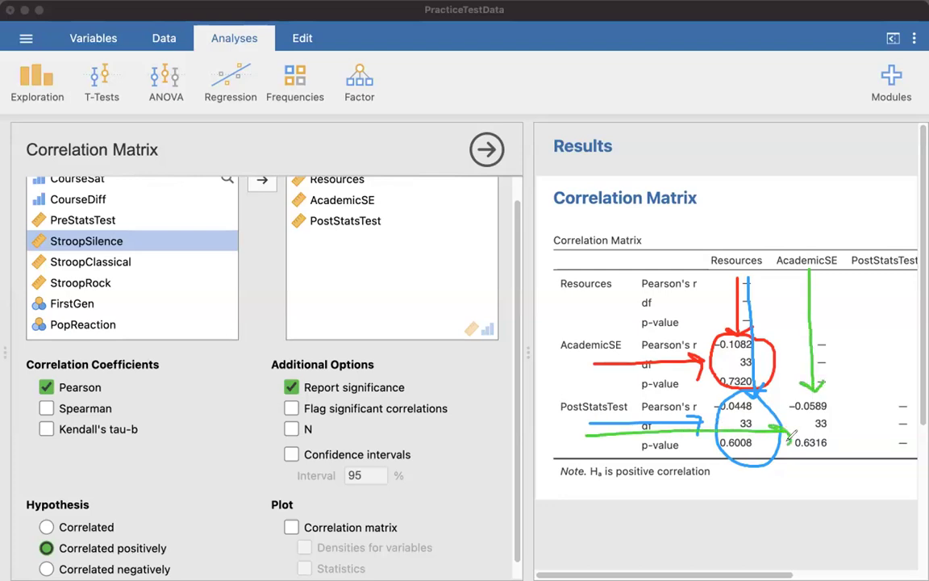
{"action": "mouse_move", "coordinate": [828, 389]}
{"action": "left_mouse_down"}
{"action": "mouse_move", "coordinate": [787, 404]}
{"action": "mouse_move", "coordinate": [844, 443]}
{"action": "mouse_move", "coordinate": [823, 387]}
{"action": "left_mouse_up"}
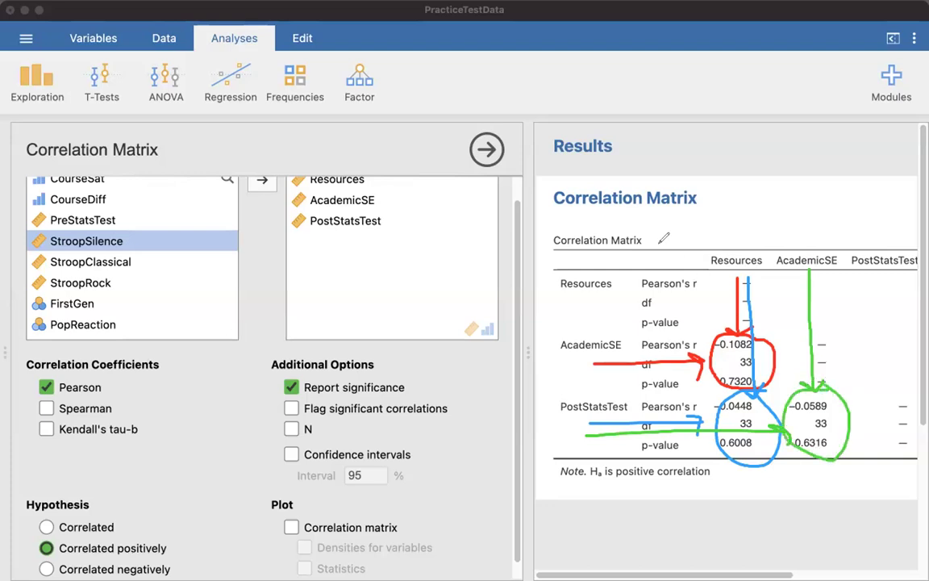
{"action": "mouse_move", "coordinate": [654, 246]}
{"action": "left_mouse_down"}
{"action": "mouse_move", "coordinate": [778, 355]}
{"action": "mouse_move", "coordinate": [928, 424]}
{"action": "left_mouse_up"}
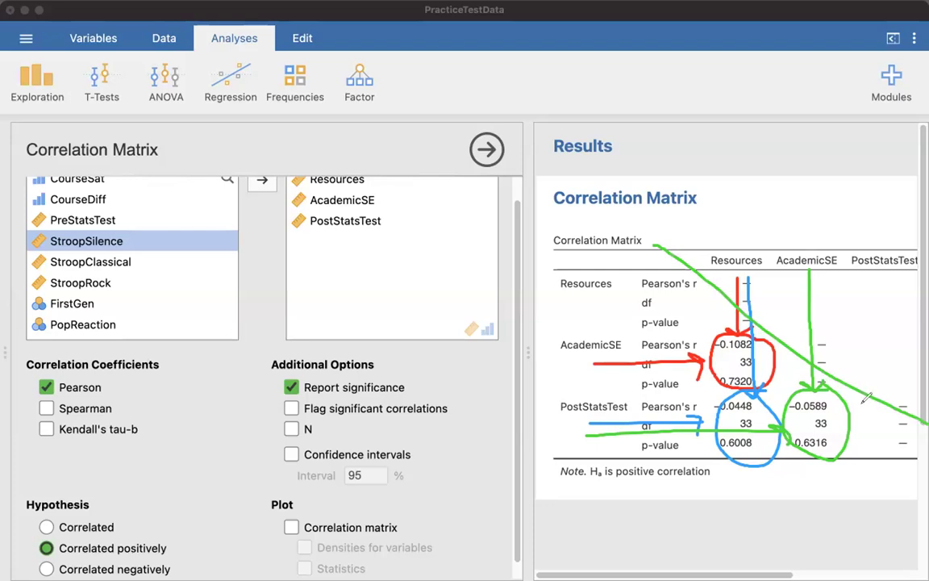